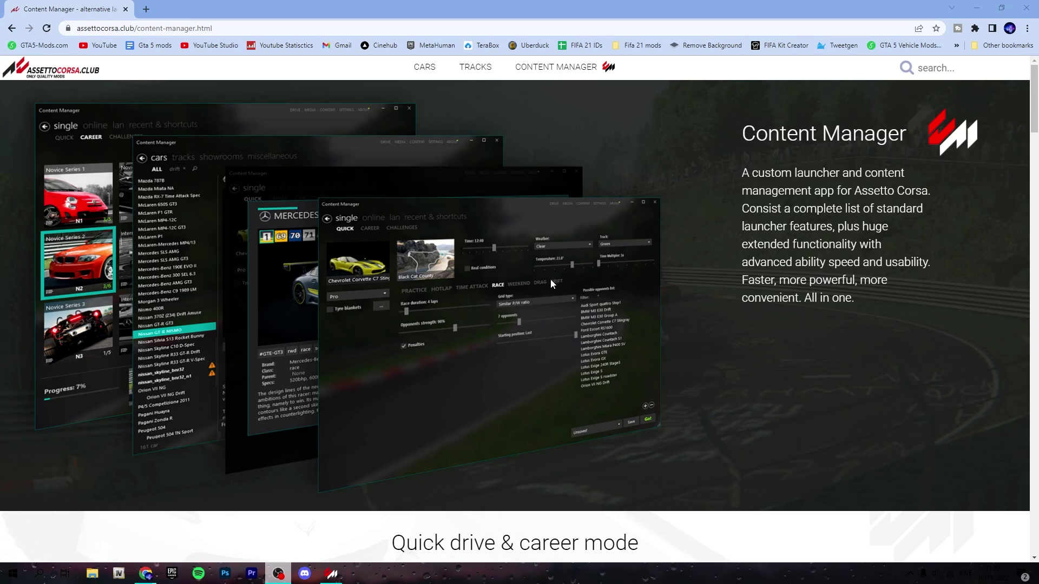
pyautogui.scroll(-1, 486, 469)
pyautogui.scroll(-2, 478, 422)
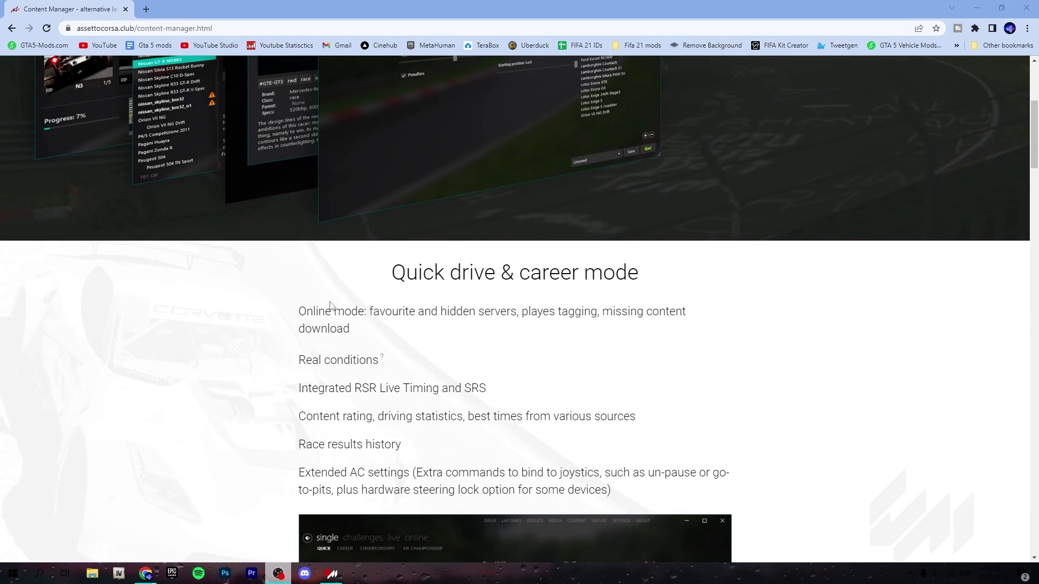
pyautogui.scroll(3, 184, 81)
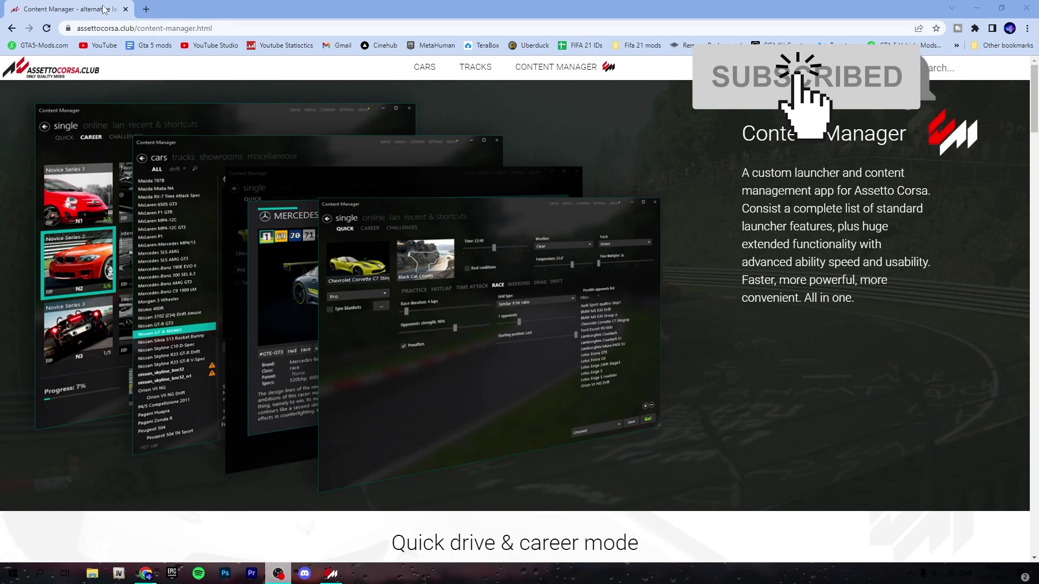
pyautogui.scroll(-1, 494, 276)
pyautogui.scroll(-3, 528, 260)
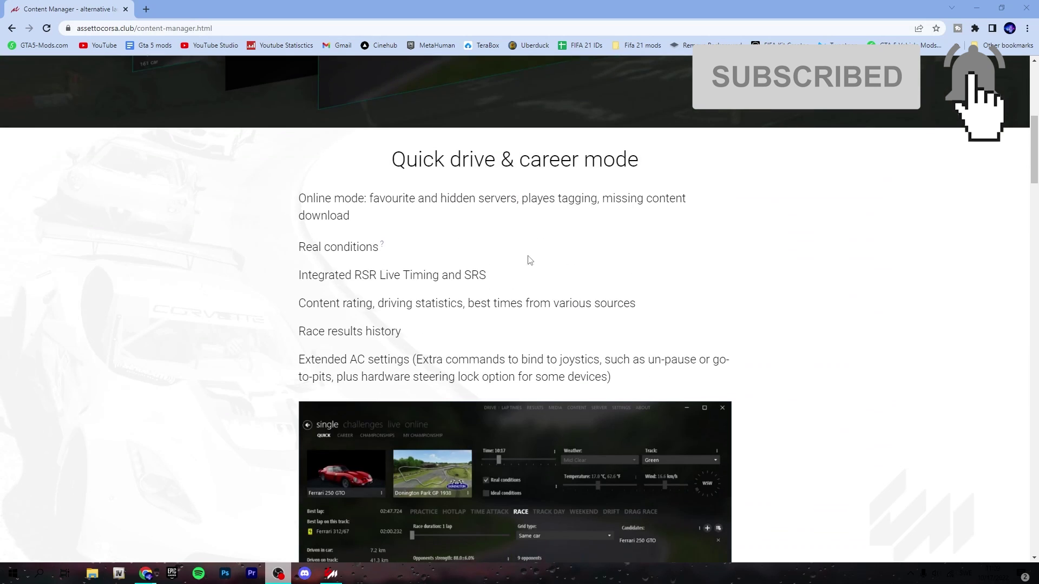
pyautogui.scroll(-5, 567, 255)
pyautogui.scroll(-5, 567, 253)
pyautogui.scroll(-5, 567, 252)
pyautogui.scroll(-5, 567, 252)
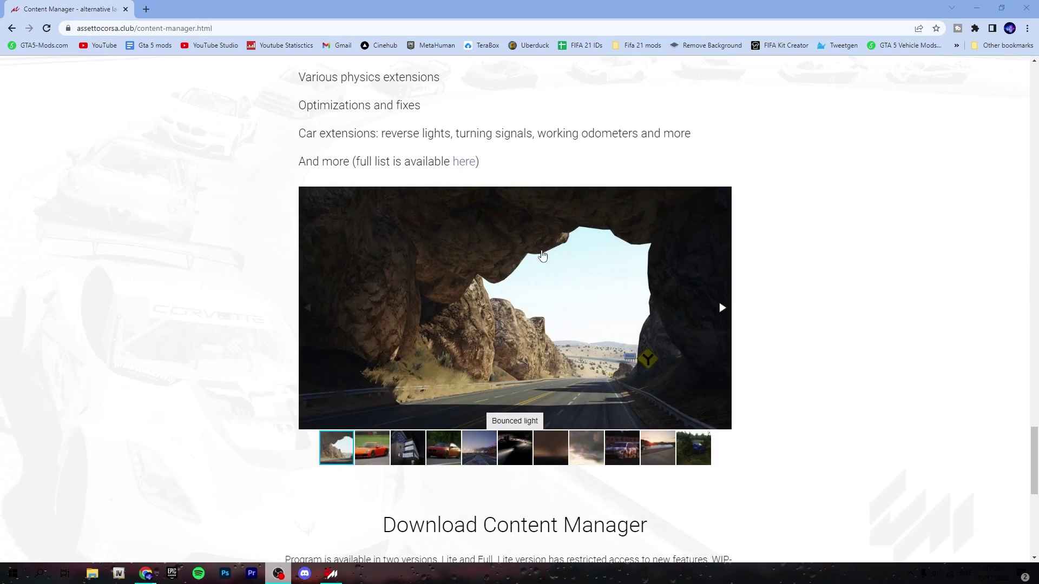
pyautogui.scroll(-2, 568, 253)
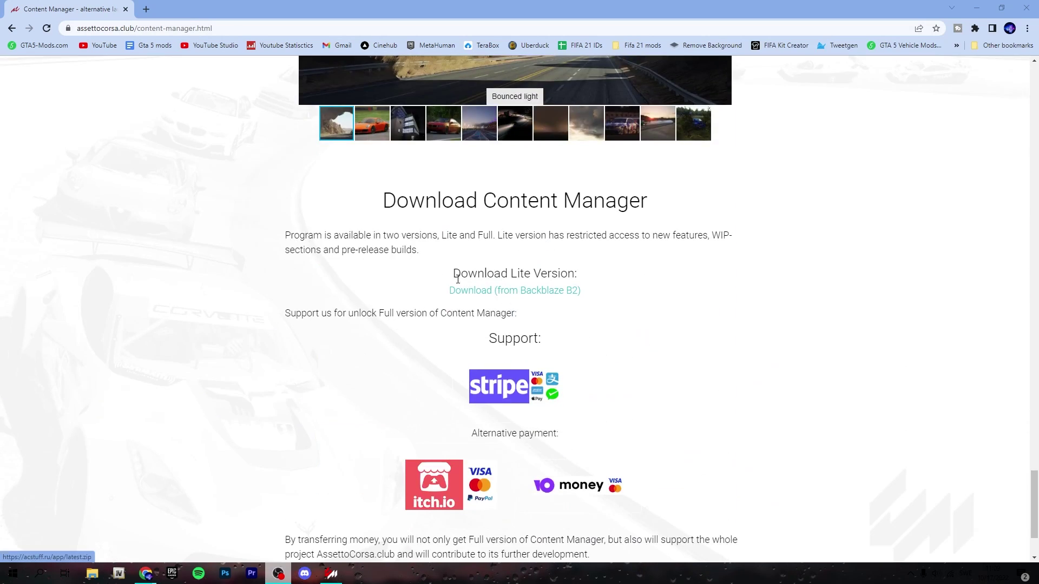
# Clear the stray text selection near the Download Content Manager section on AssettoCorsa.club.
pyautogui.moveTo(453, 273); pyautogui.dragTo(575, 274)
pyautogui.click(573, 276)
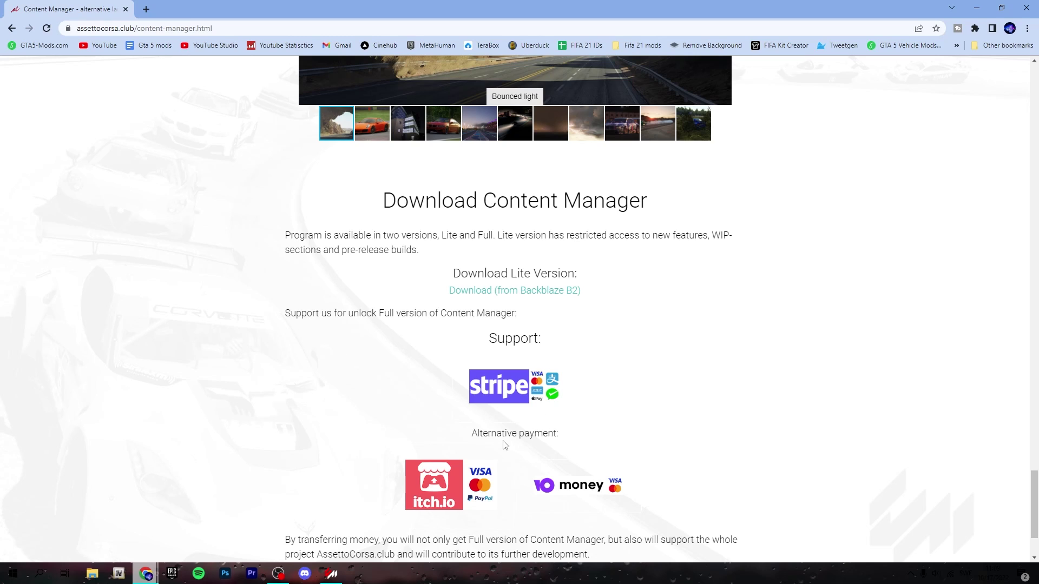
pyautogui.scroll(-1, 703, 329)
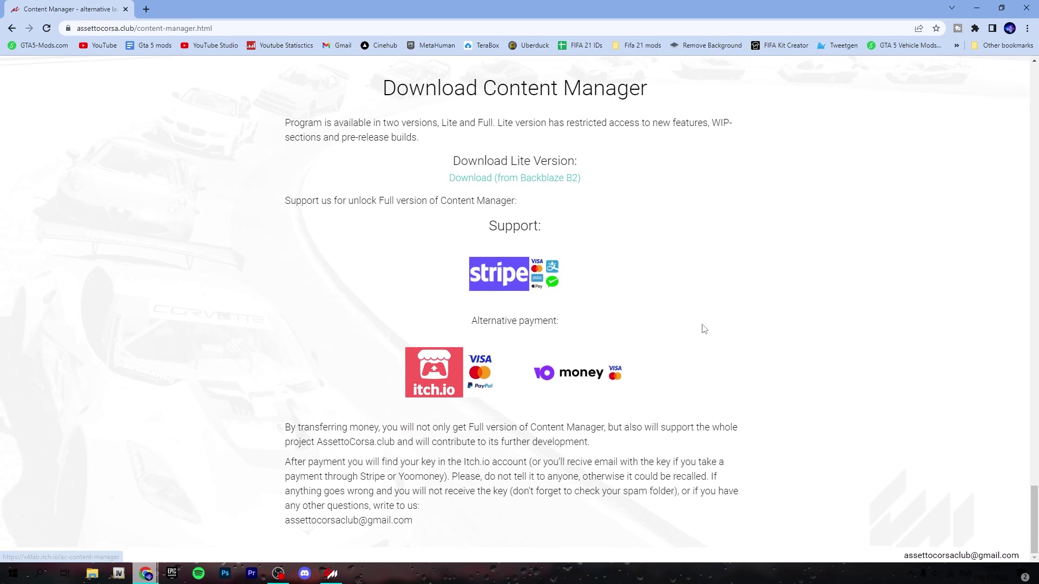
pyautogui.scroll(3, 755, 309)
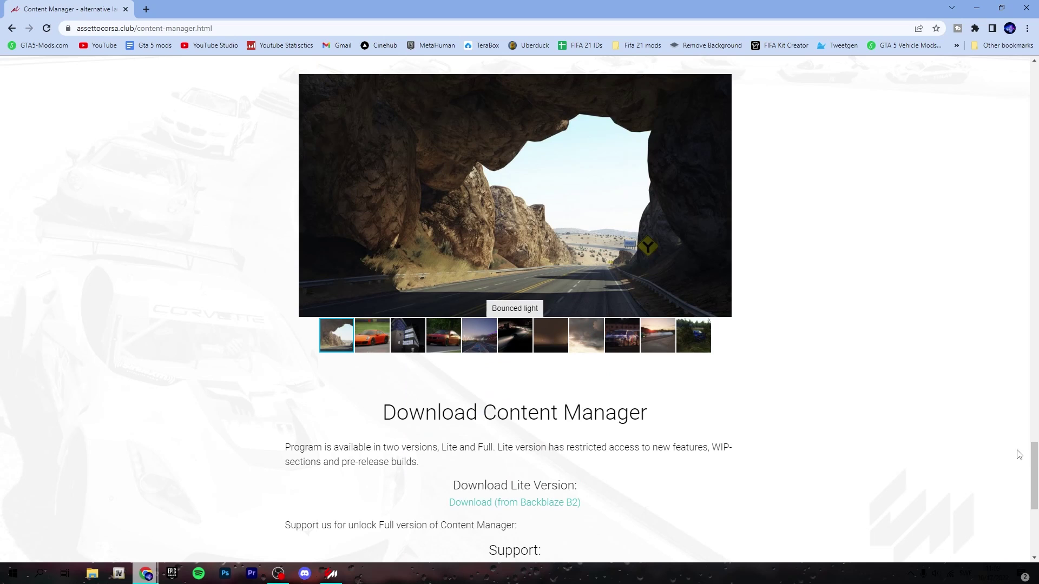
pyautogui.moveTo(1034, 475)
pyautogui.mouseDown()
pyautogui.moveTo(1035, 127)
pyautogui.moveTo(1035, 519)
pyautogui.mouseUp()
# Download Content Manager Lite, dismiss the WinRAR license reminder, and close the running Content Manager.
pyautogui.click(524, 185)
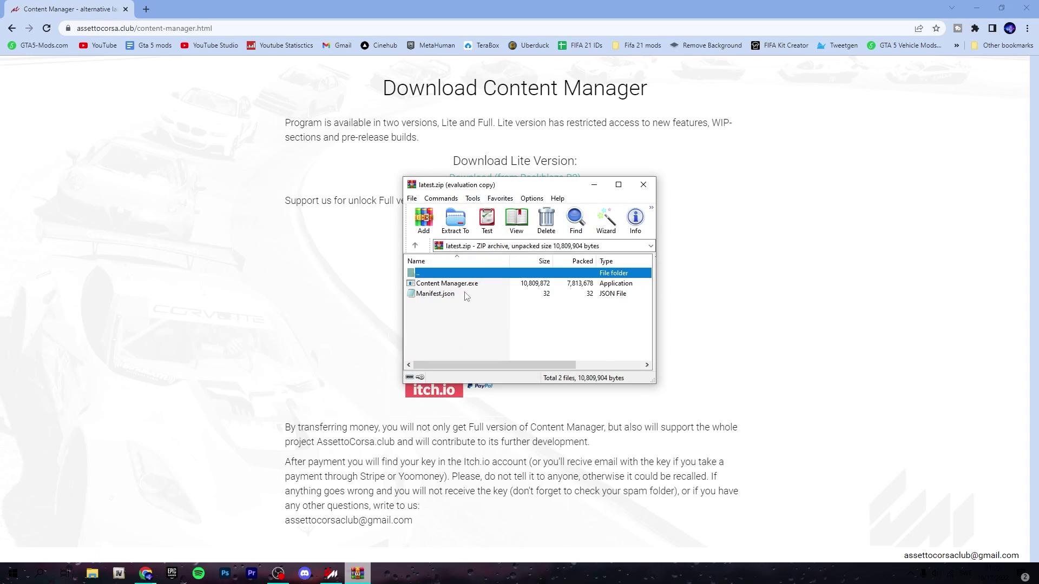
pyautogui.click(457, 294)
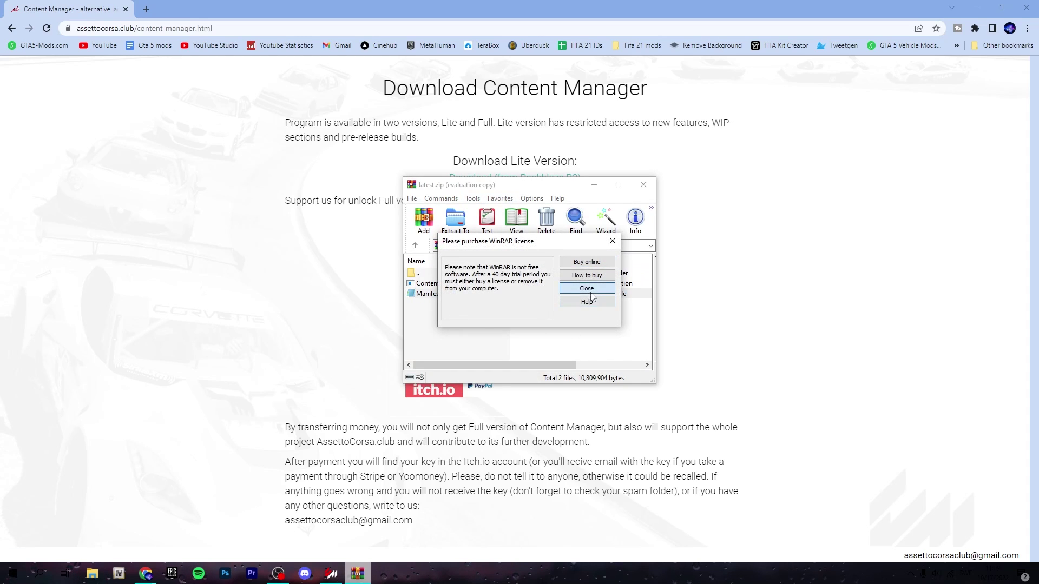
pyautogui.click(586, 289)
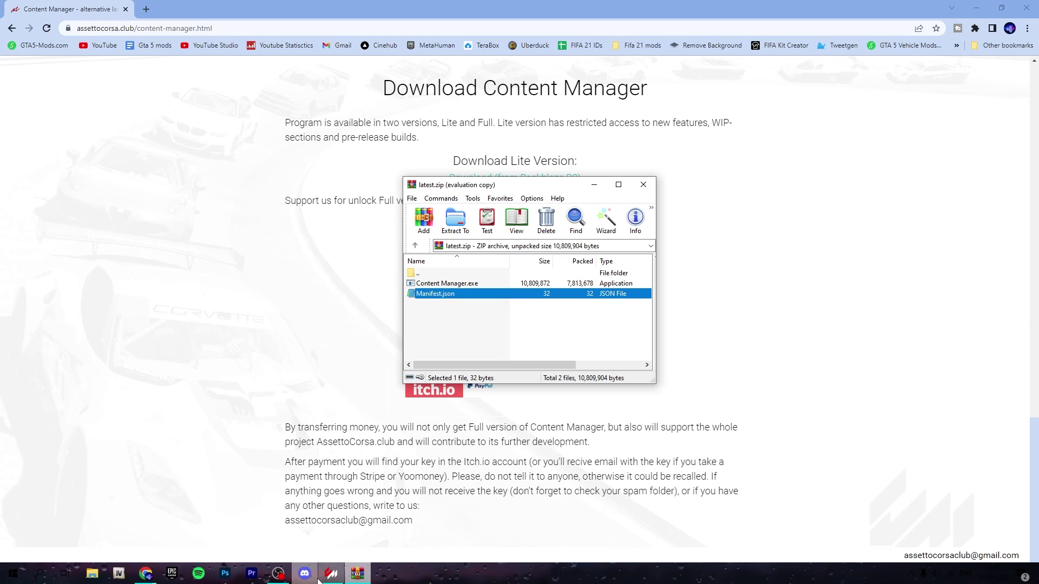
pyautogui.click(379, 493)
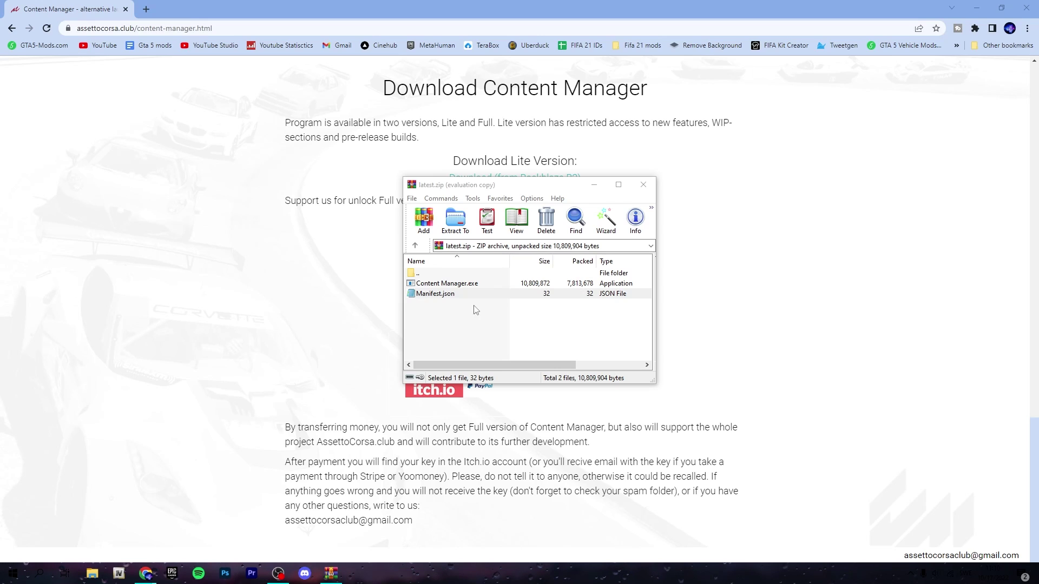
# Launch Content Manager.exe from the latest.zip archive.
pyautogui.moveTo(436, 313); pyautogui.dragTo(436, 294)
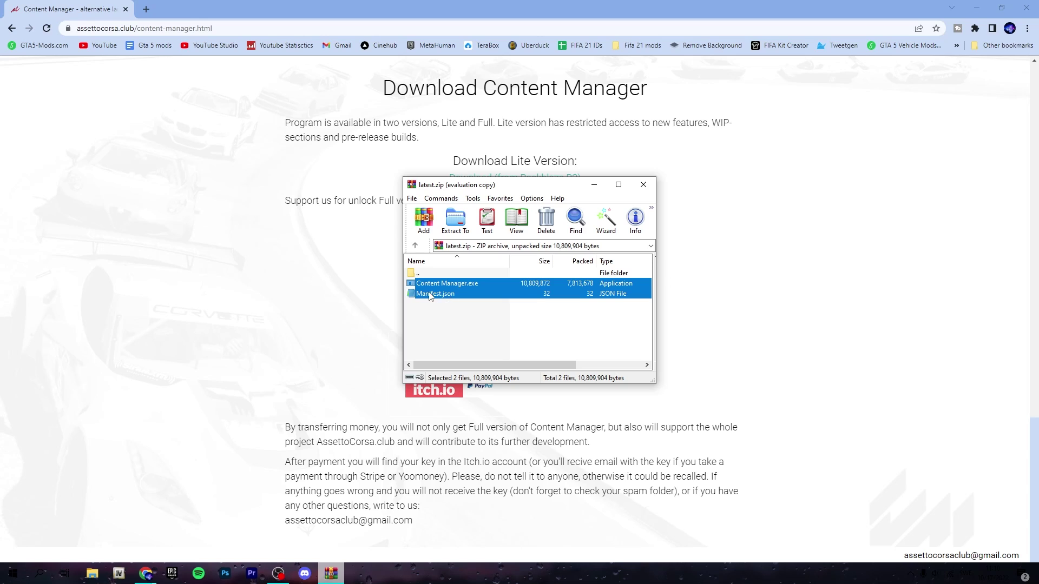
pyautogui.click(448, 284)
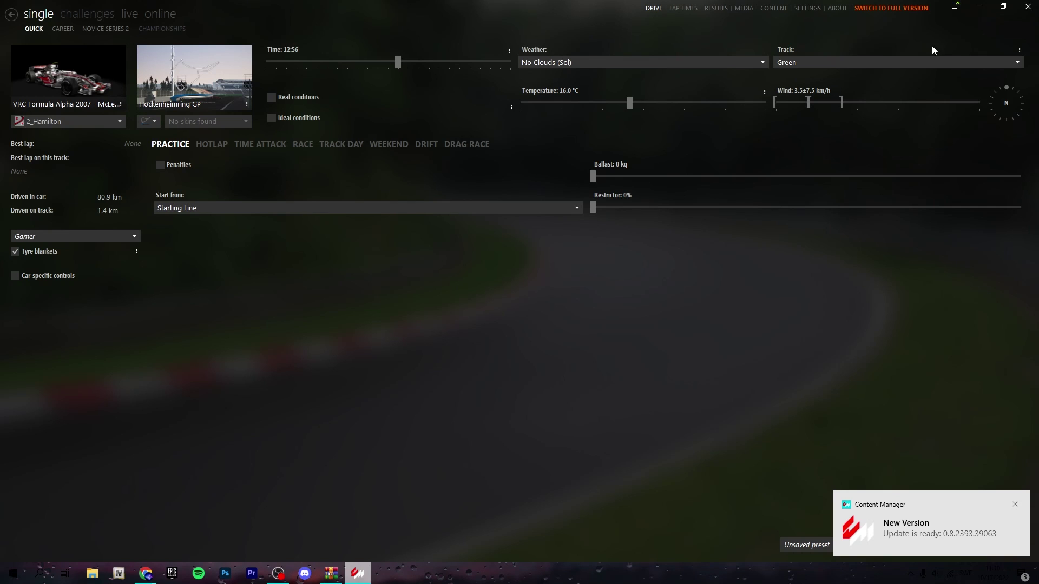
pyautogui.click(956, 7)
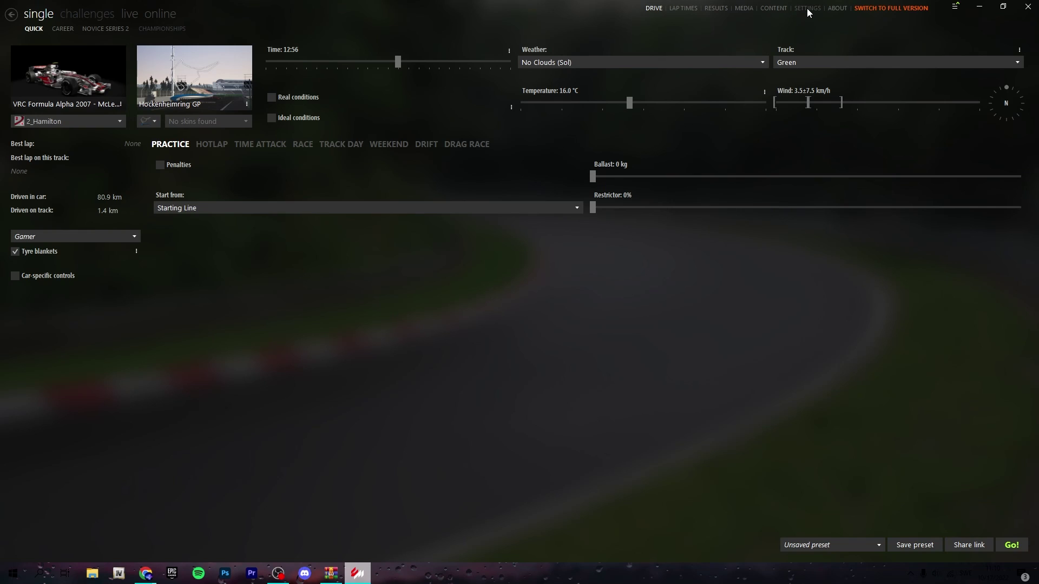
# Delete the Custom Shaders Patch under Settings > About & Updates and reinstall version 0.1.73.
pyautogui.click(806, 8)
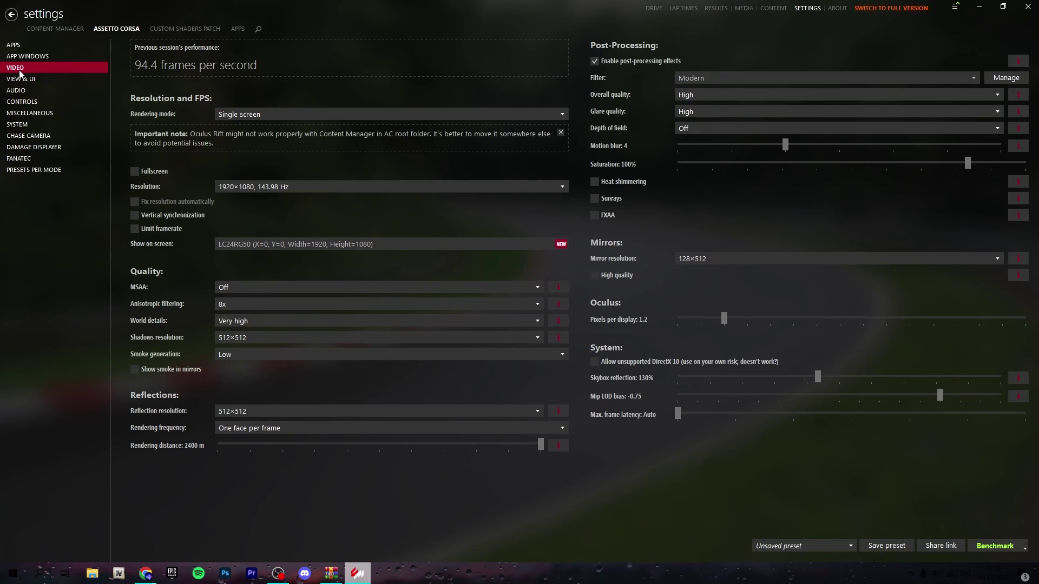
pyautogui.click(188, 30)
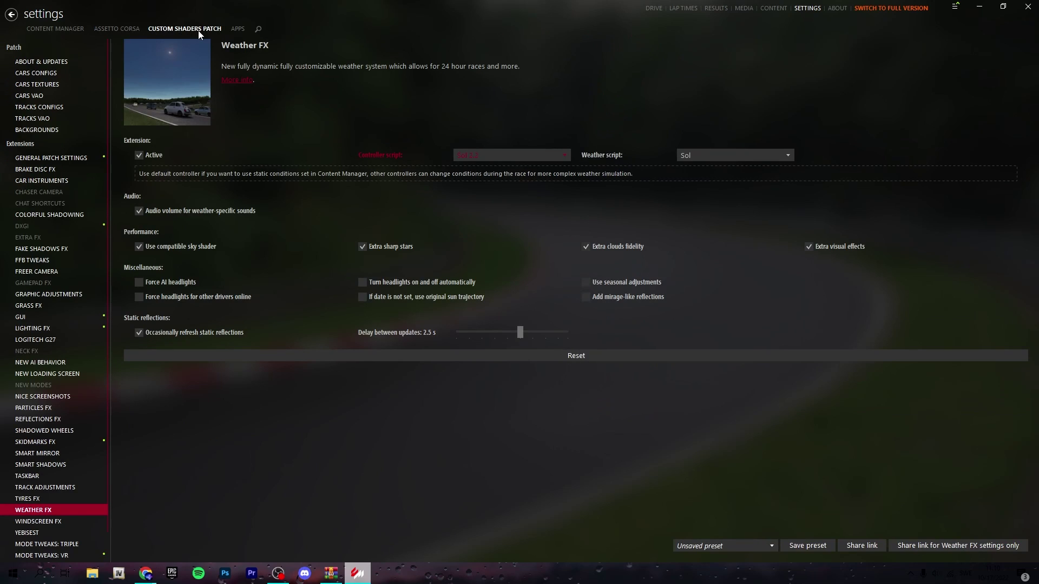
pyautogui.click(25, 62)
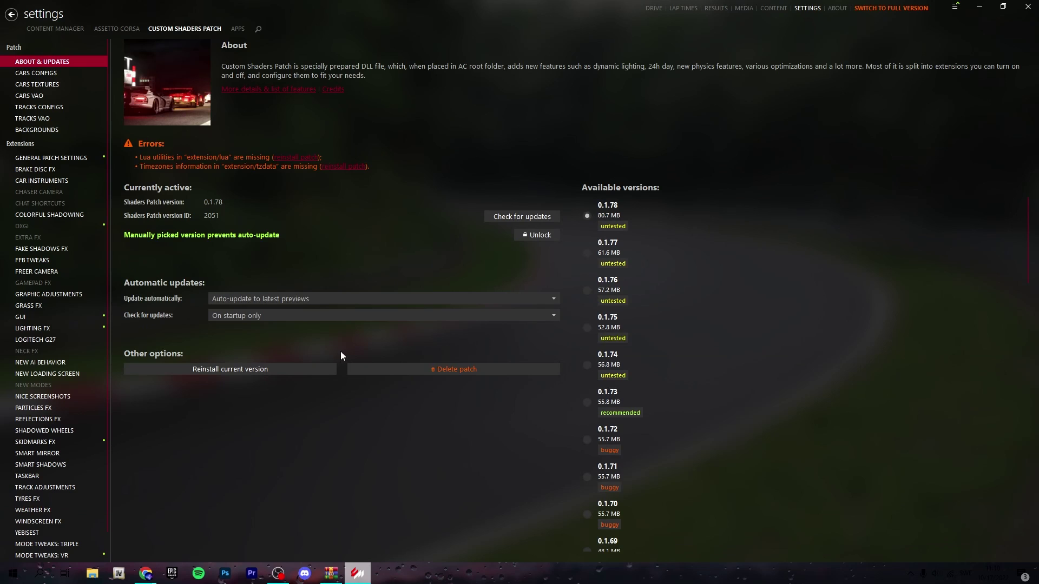
pyautogui.click(485, 367)
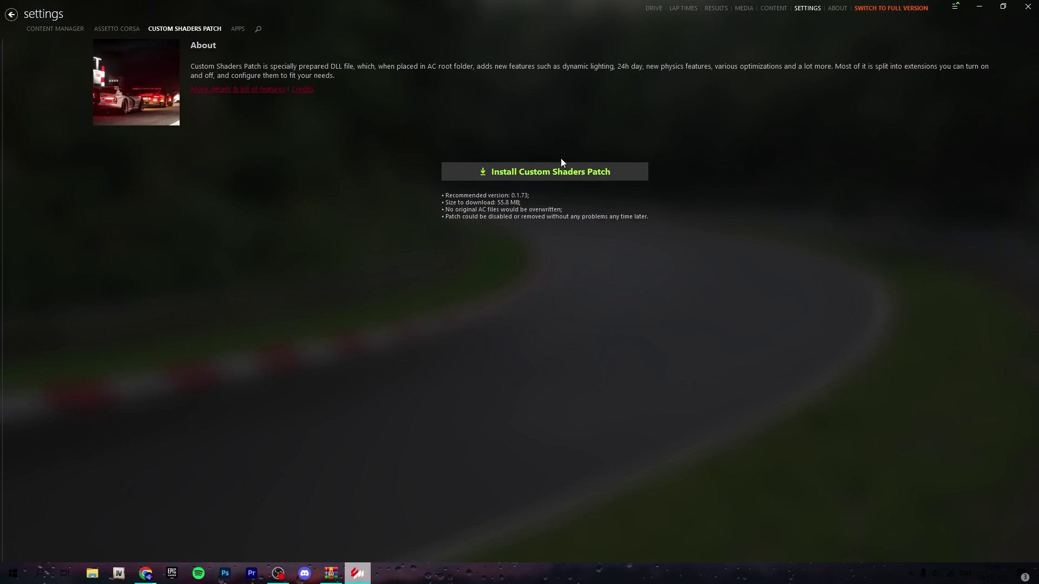
pyautogui.click(511, 176)
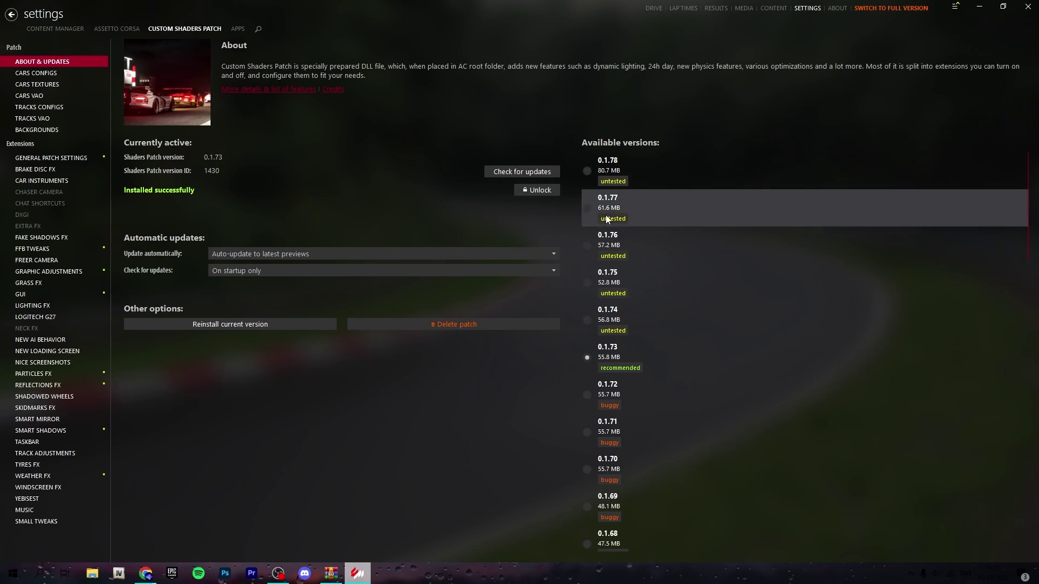
pyautogui.moveTo(608, 357)
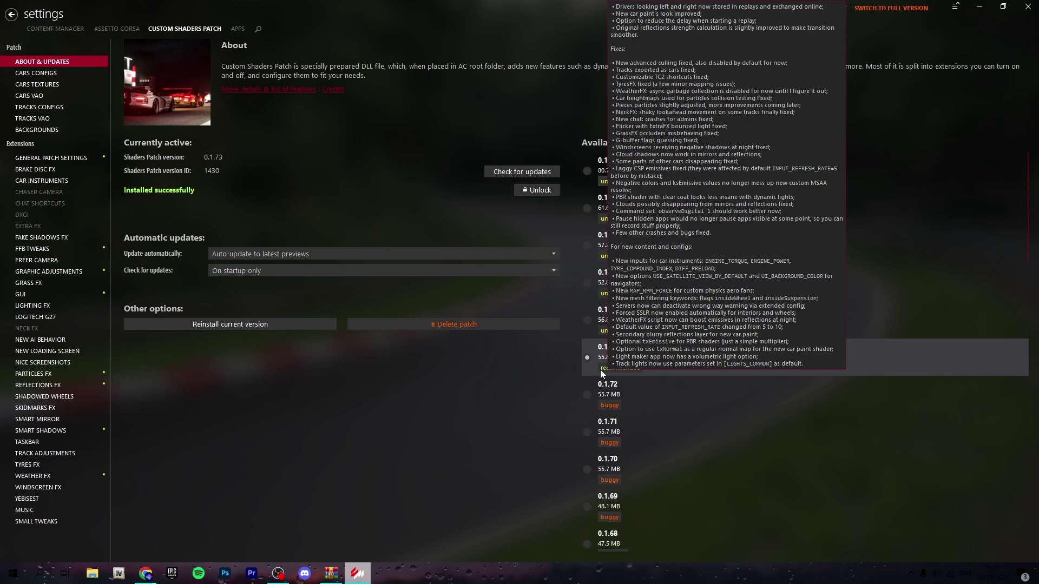
pyautogui.moveTo(613, 170)
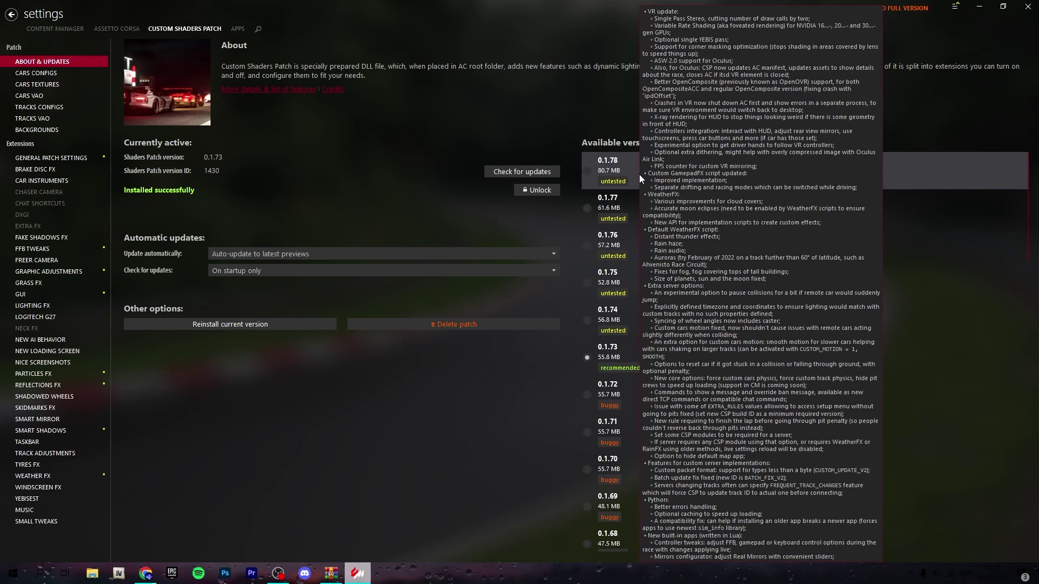
# Install Custom Shaders Patch 0.1.78, check Weather FX settings, and return to quick drive.
pyautogui.click(639, 175)
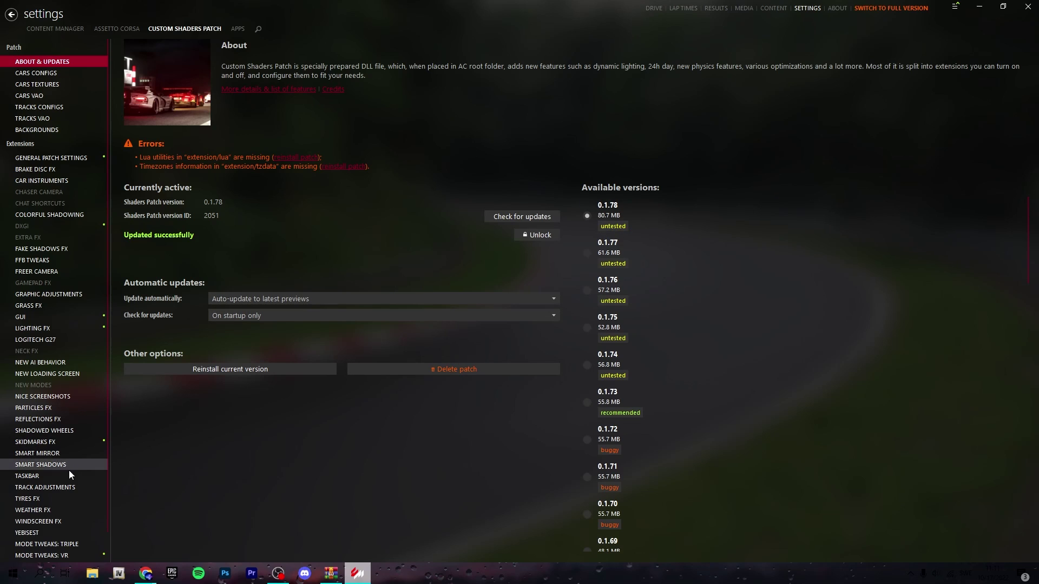
pyautogui.click(64, 510)
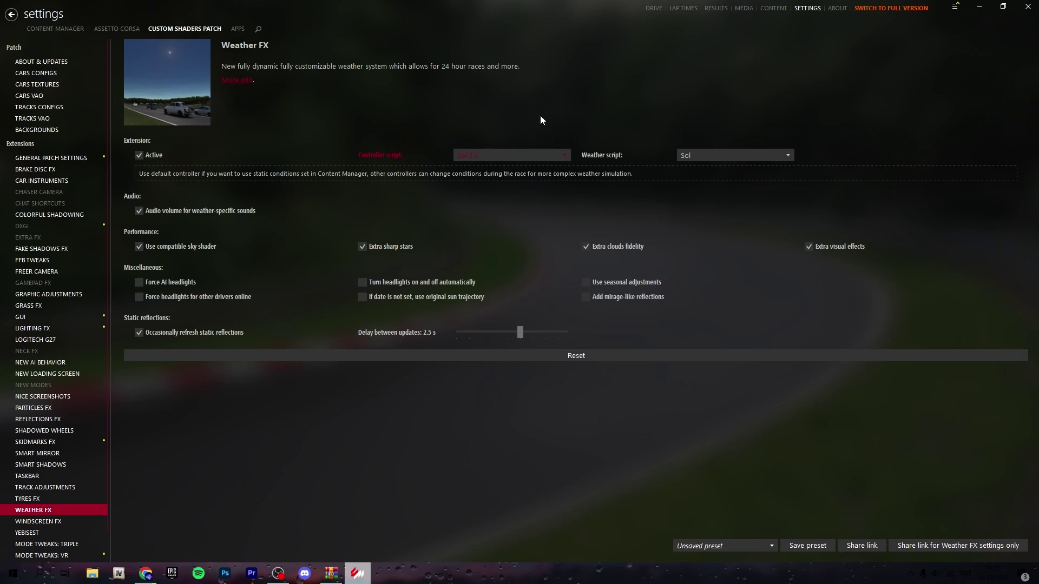
pyautogui.click(79, 60)
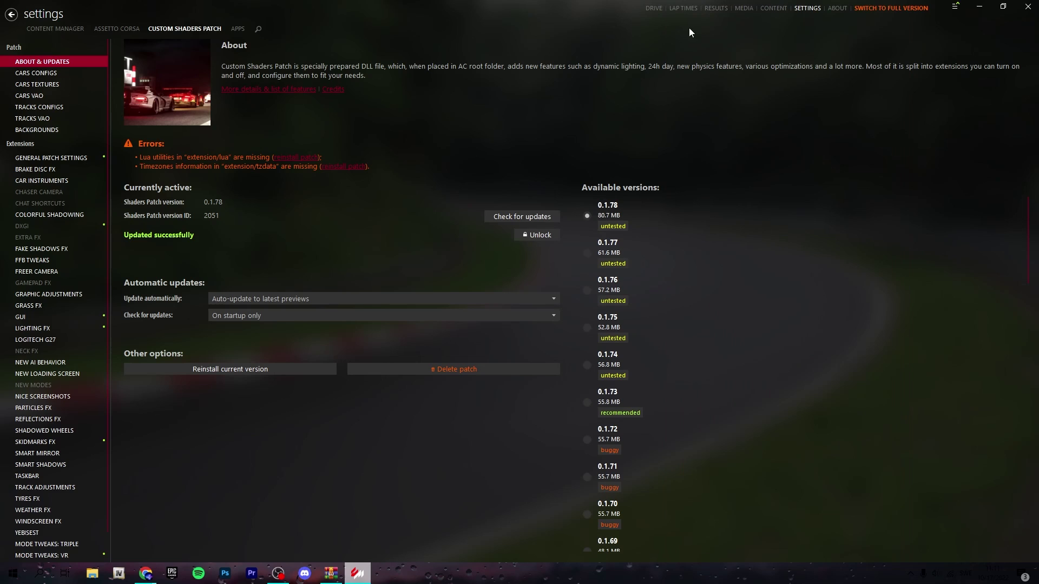
pyautogui.click(655, 7)
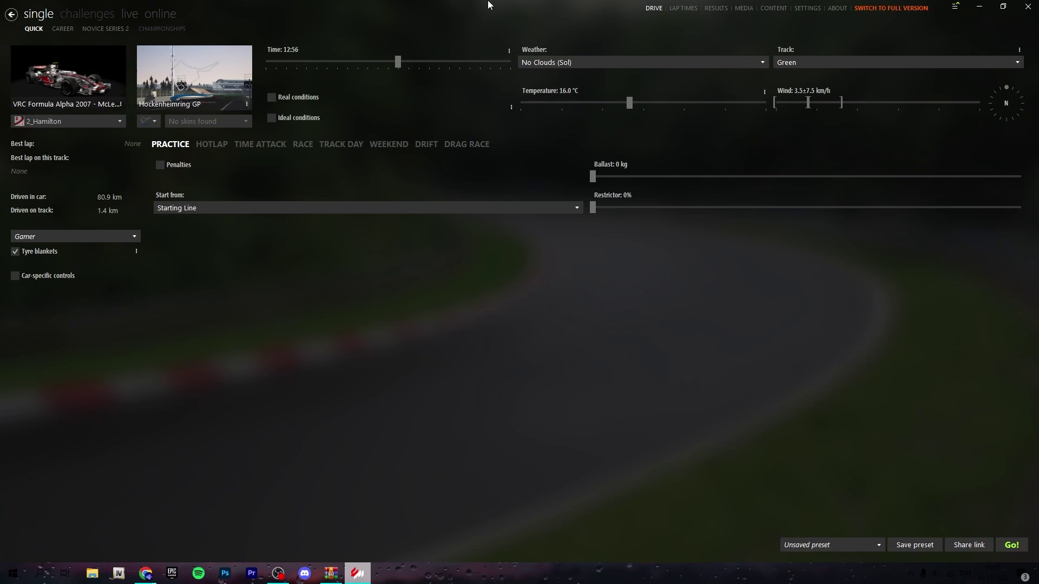
pyautogui.click(799, 8)
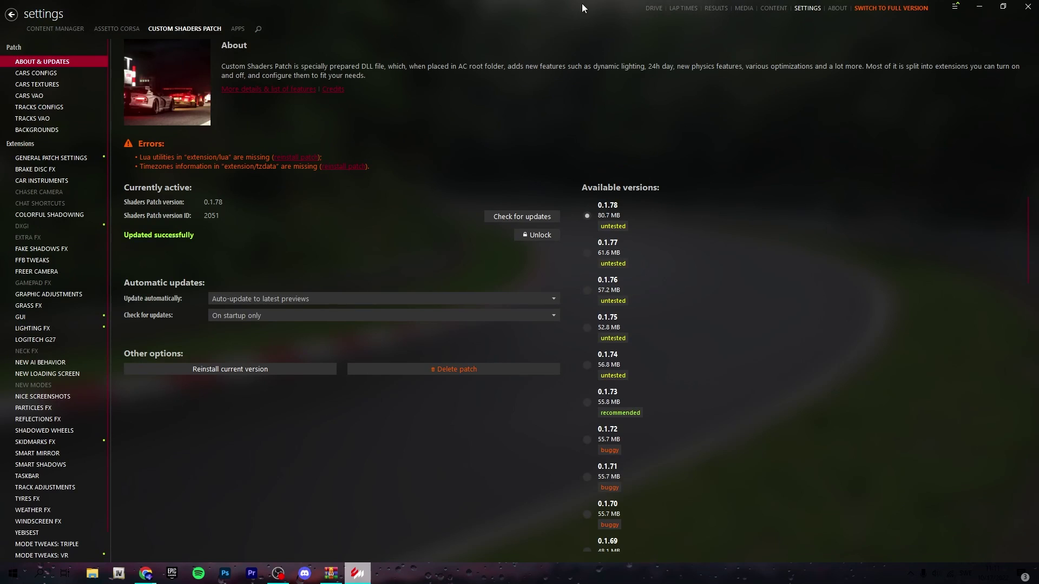
pyautogui.click(653, 8)
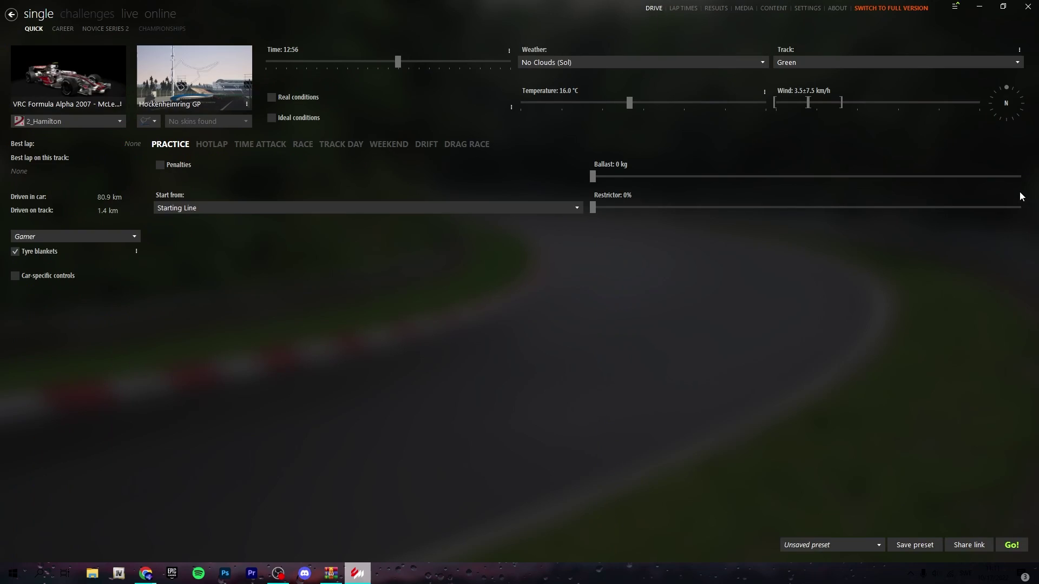